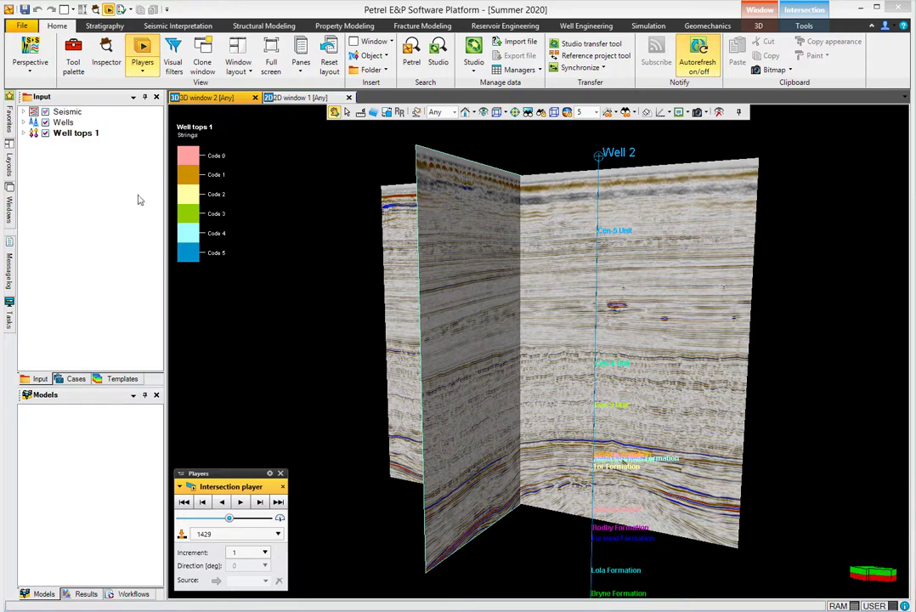
Step: Insert a new checkshots object under the Wells folder's global well logs
left_click(24, 123)
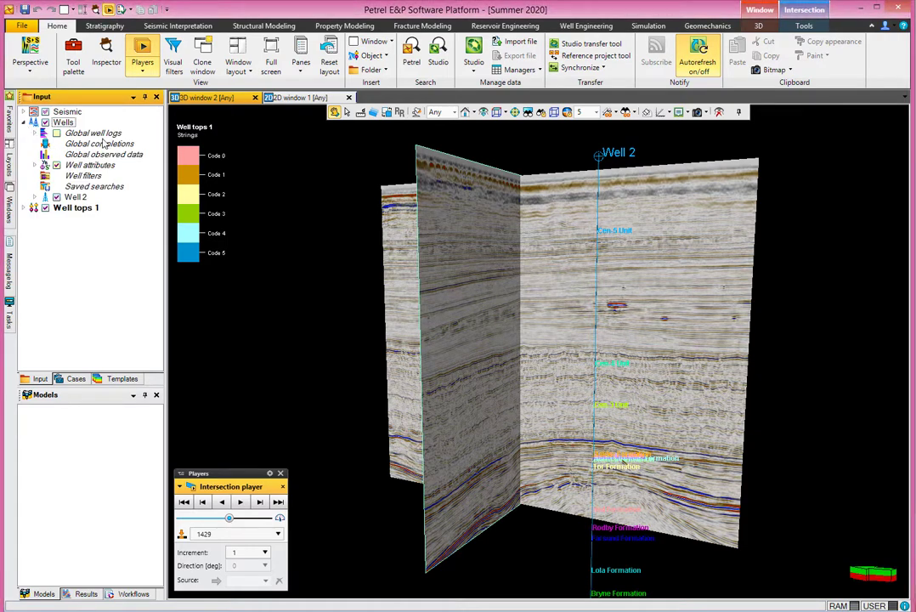
left_click(35, 133)
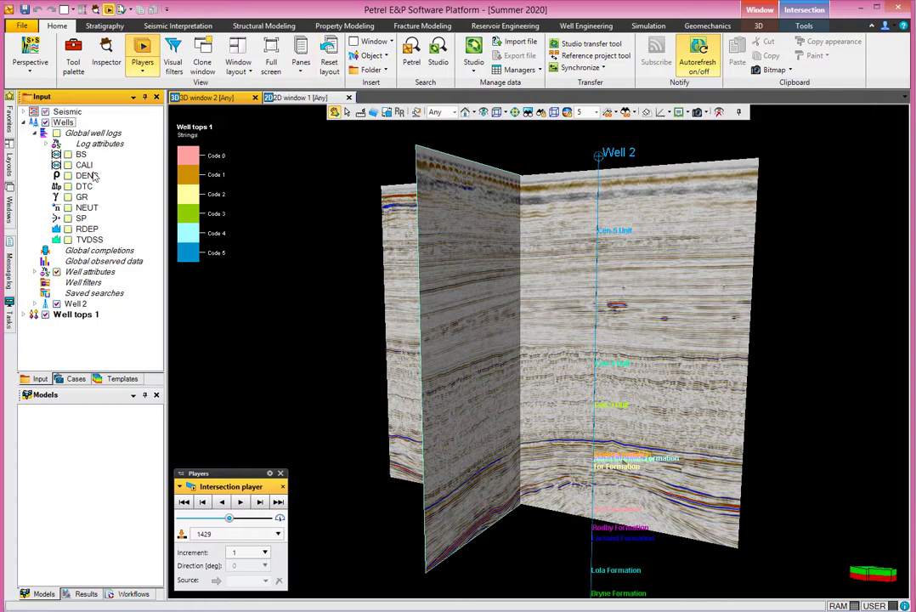
left_click(371, 55)
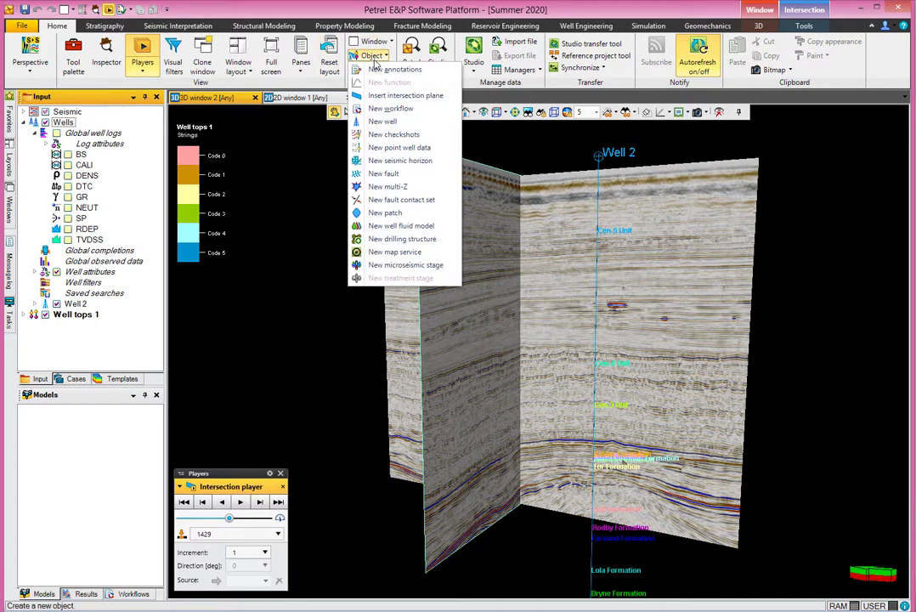
left_click(394, 134)
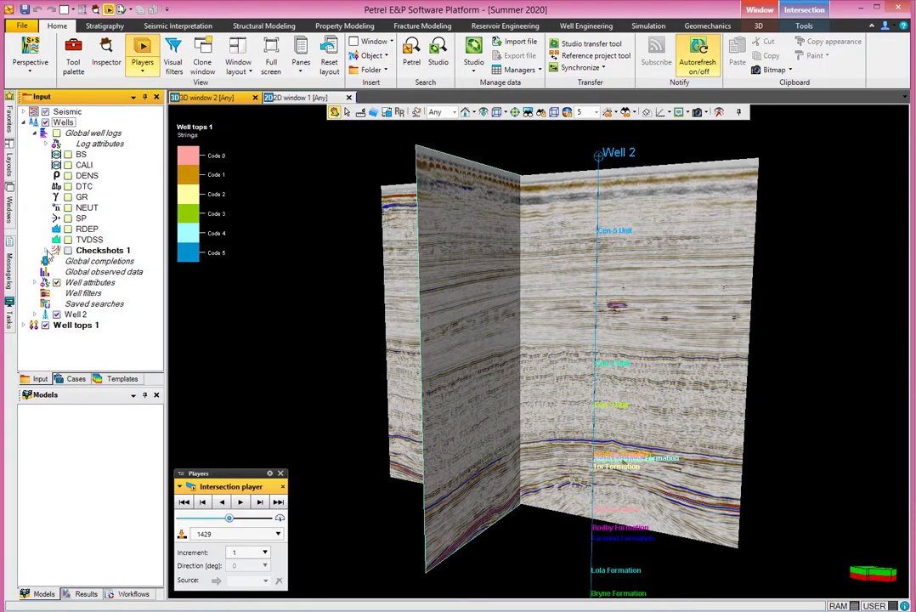
Step: Import the TD Chart file into Checkshots 1
left_click(46, 250)
left_click(102, 251)
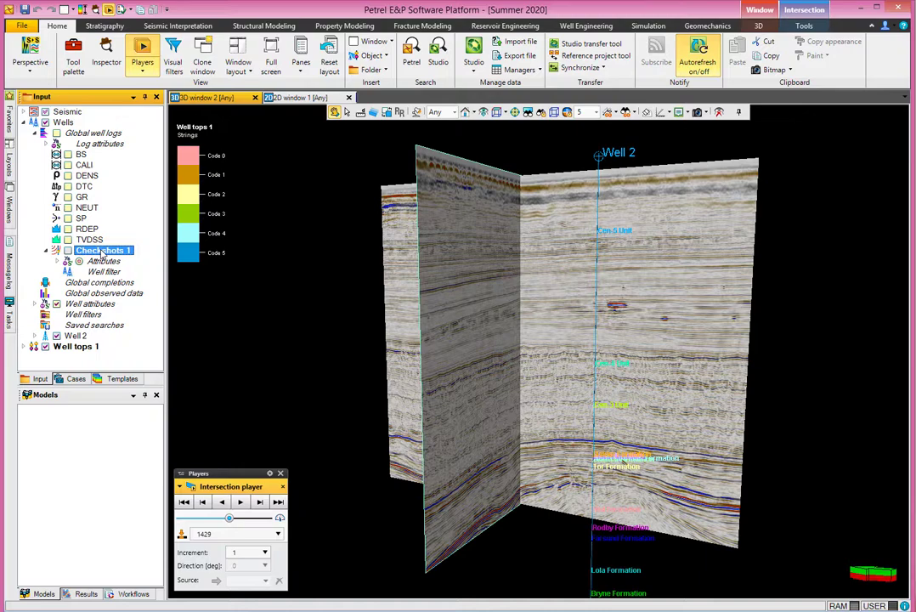
right_click(102, 252)
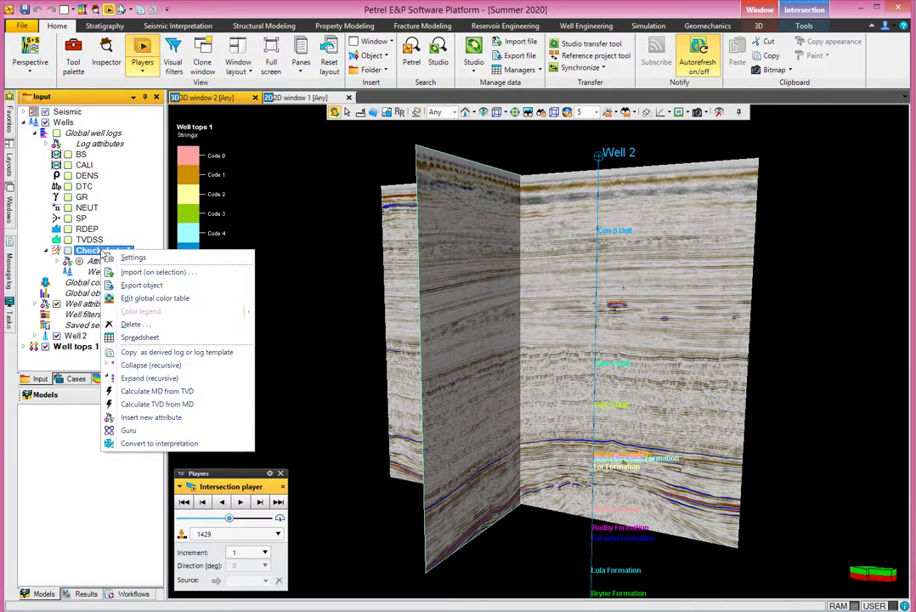
left_click(135, 273)
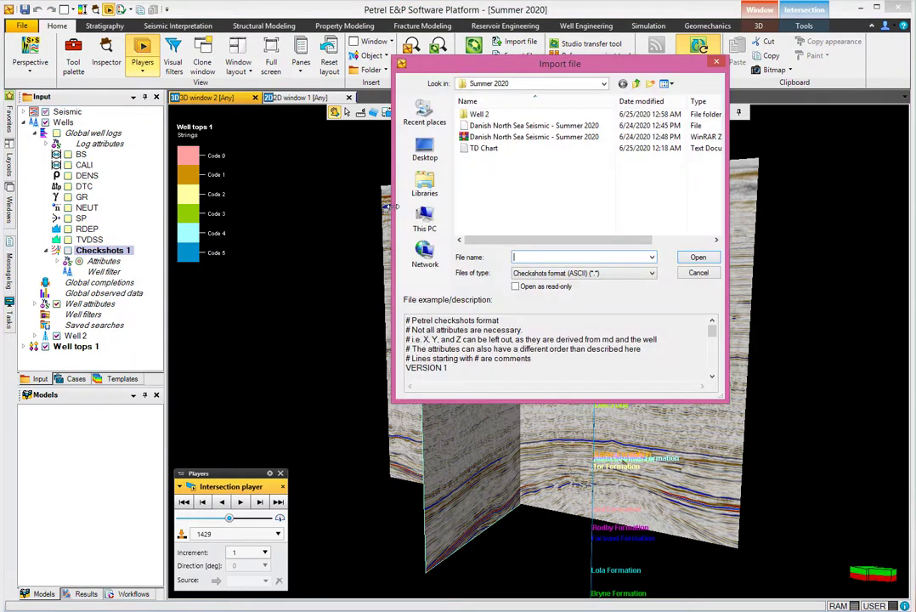
left_click(478, 148)
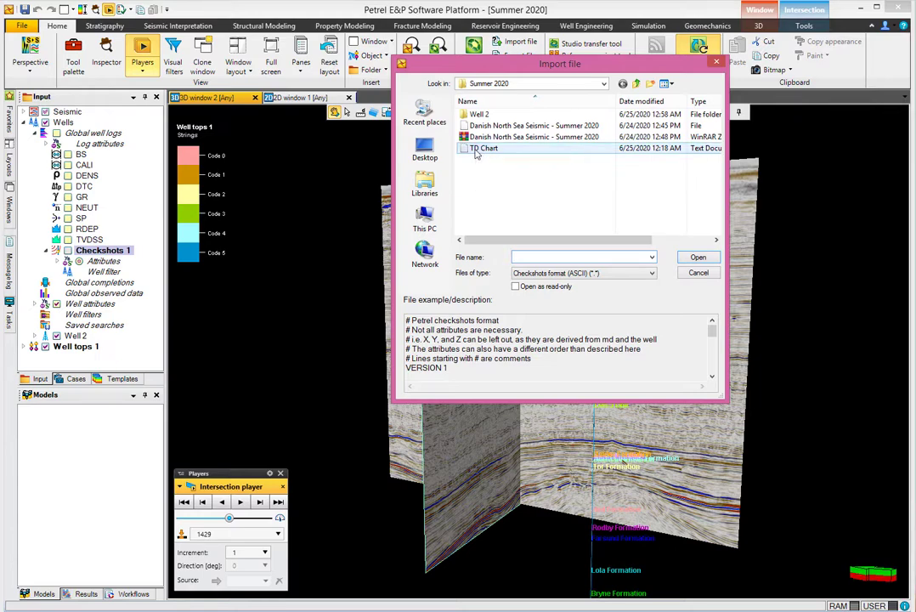
left_click(697, 258)
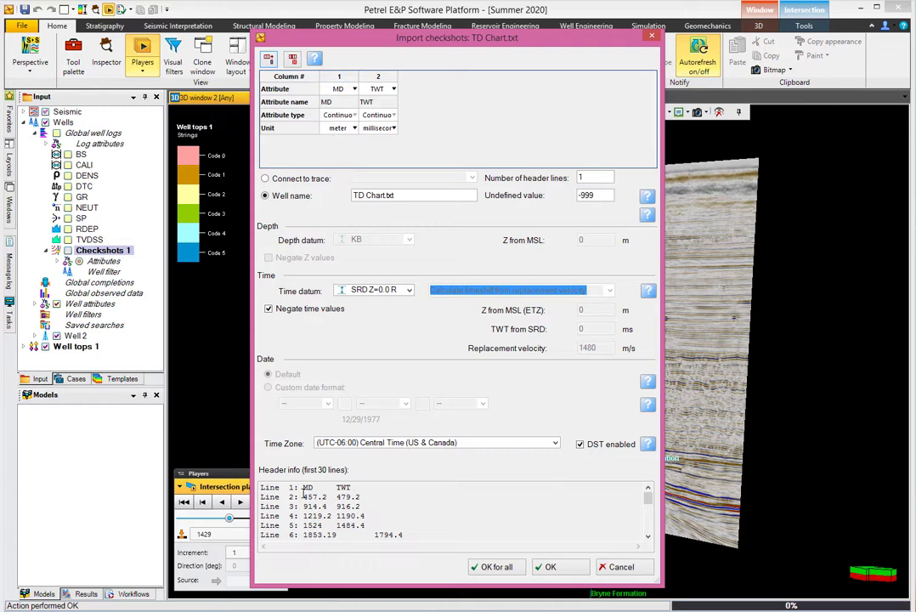
Step: Keep column 1's attribute as MD in the import dialog and widen the column table
left_click_drag(303, 492, 355, 487)
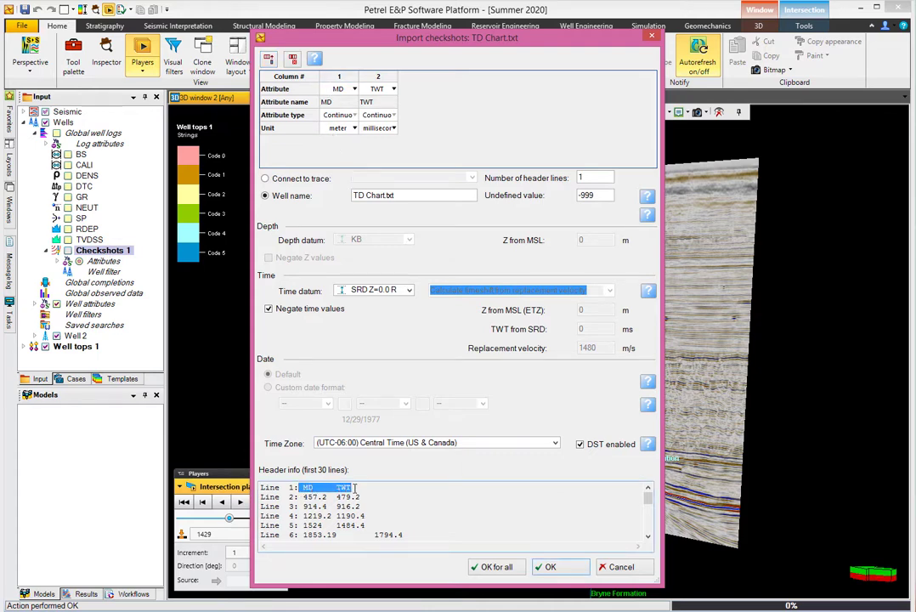
left_click(348, 90)
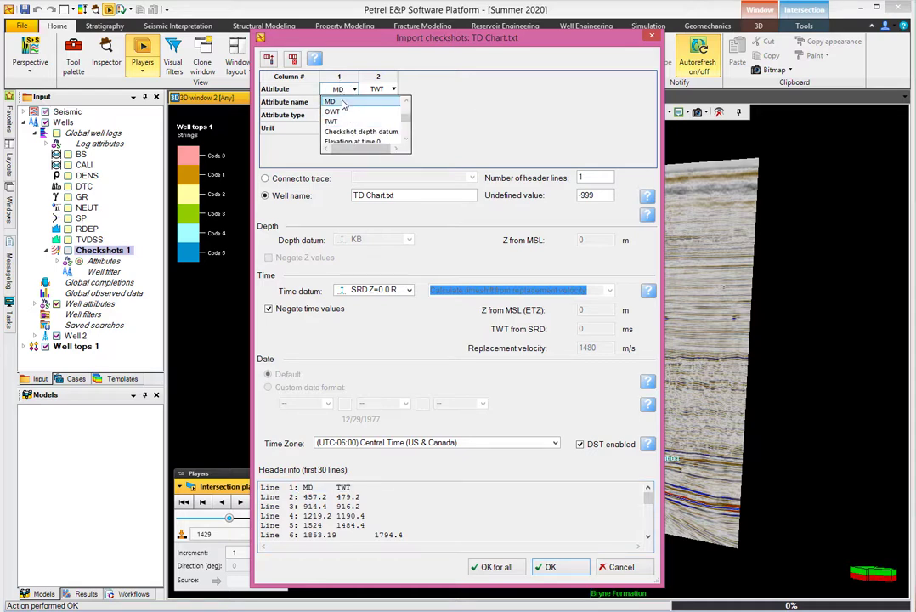
left_click(342, 103)
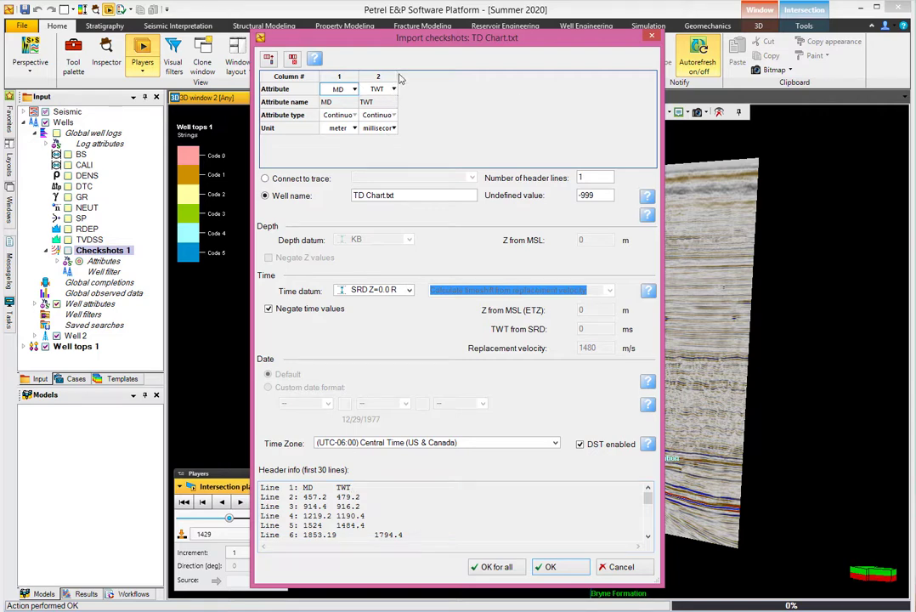
left_click_drag(397, 76, 474, 74)
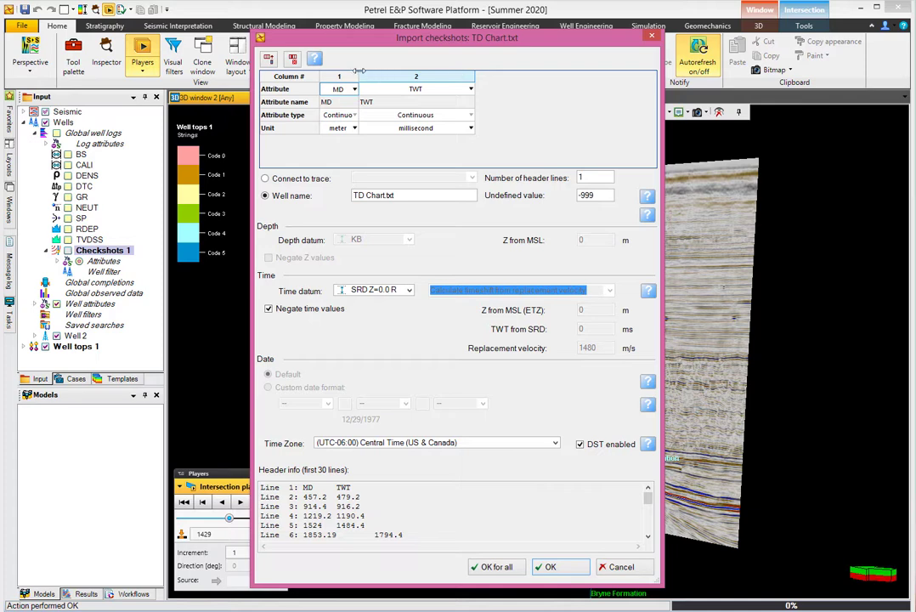
left_click_drag(358, 75, 379, 76)
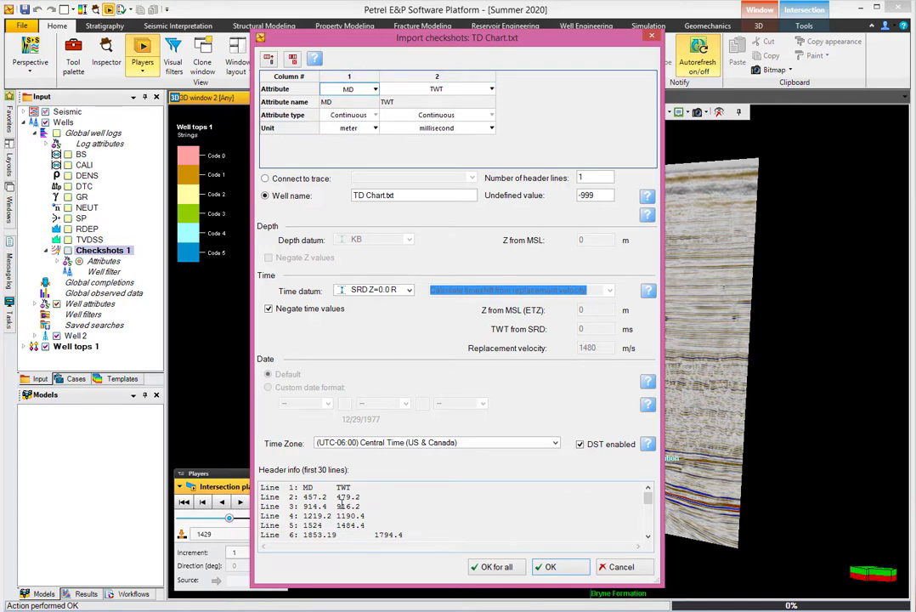
Step: Keep column 2's TWT unit as millisecond while reviewing the header lines
left_click_drag(343, 497, 353, 498)
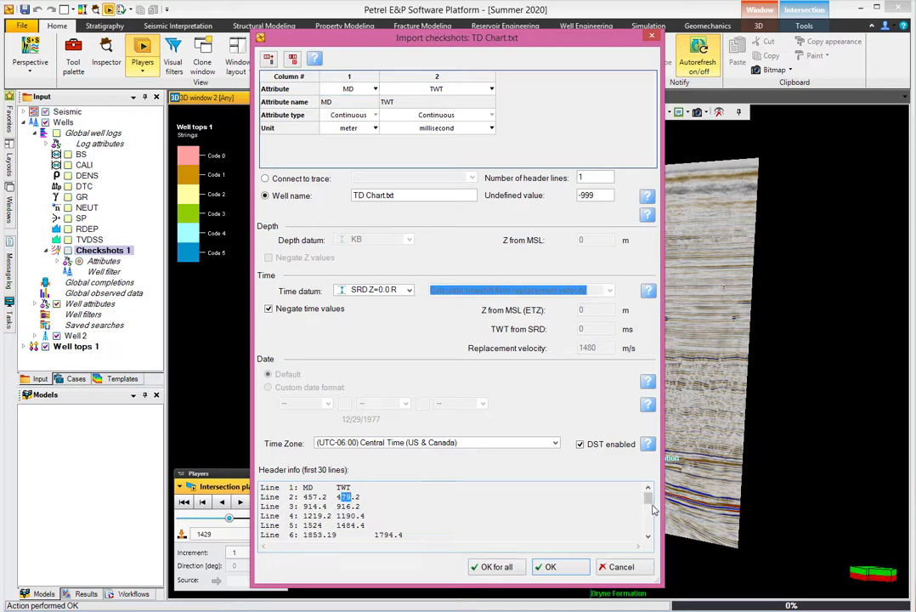
left_click_drag(648, 503, 622, 490)
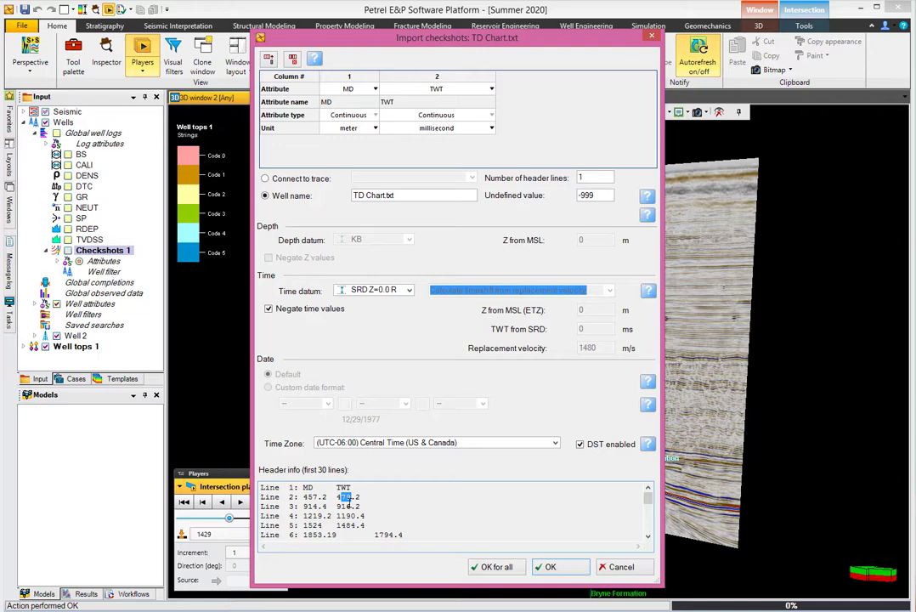
left_click(454, 128)
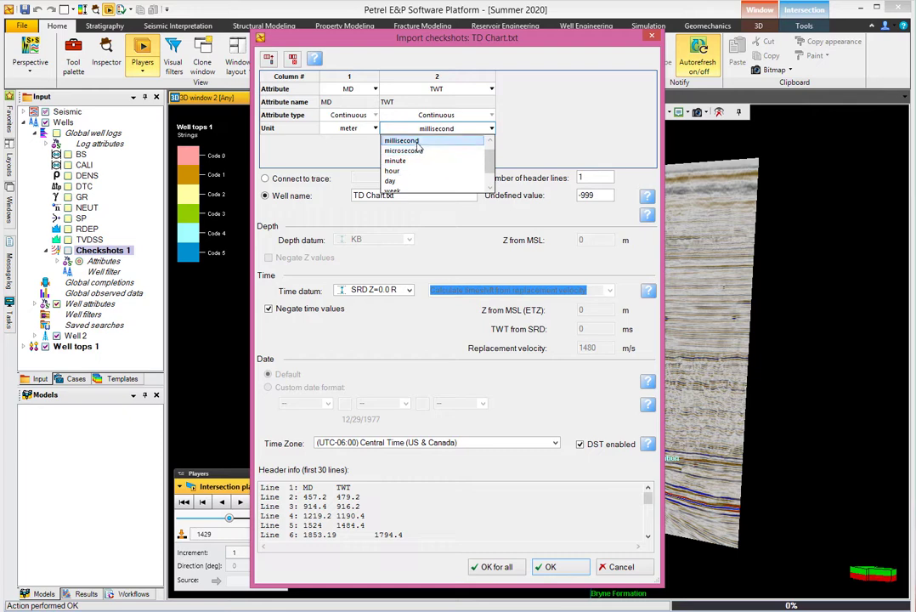
left_click(417, 148)
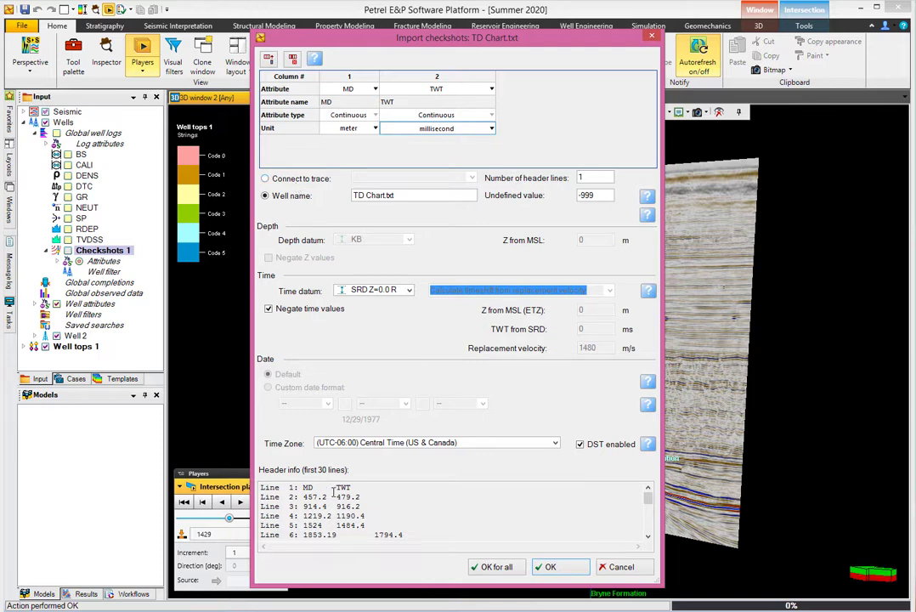
left_click(381, 486)
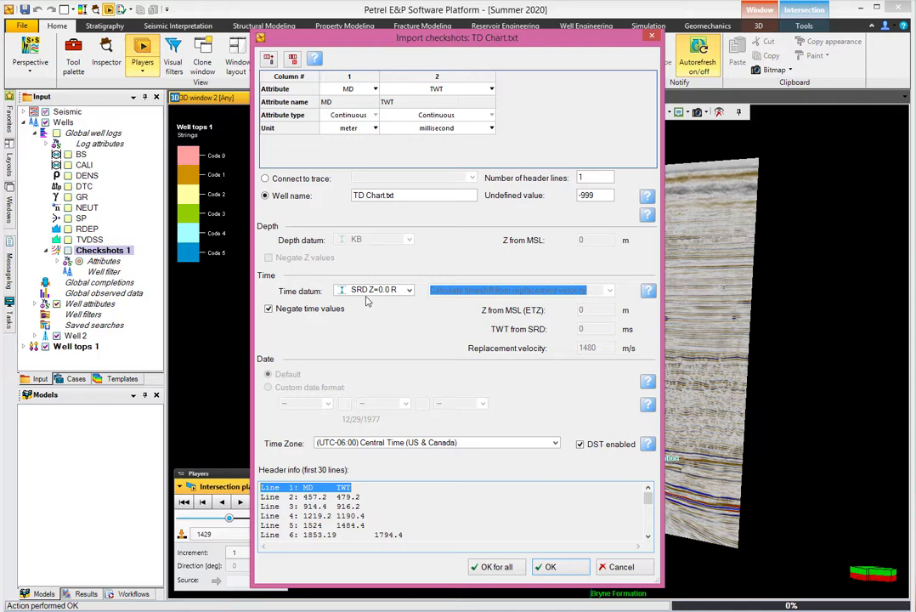
Step: Connect the checkshots to the Well 2 trace and finish the import
left_click(289, 180)
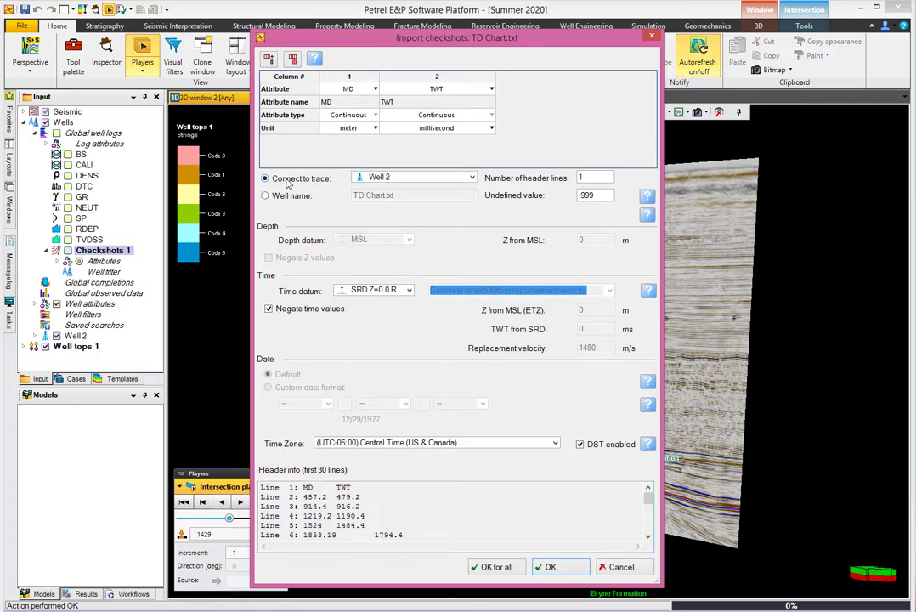
left_click(415, 179)
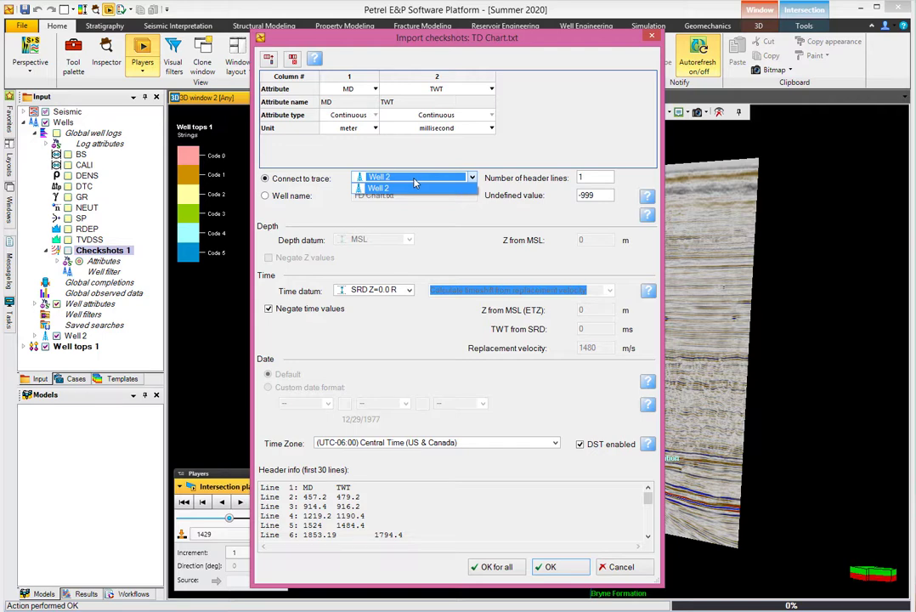
left_click(415, 182)
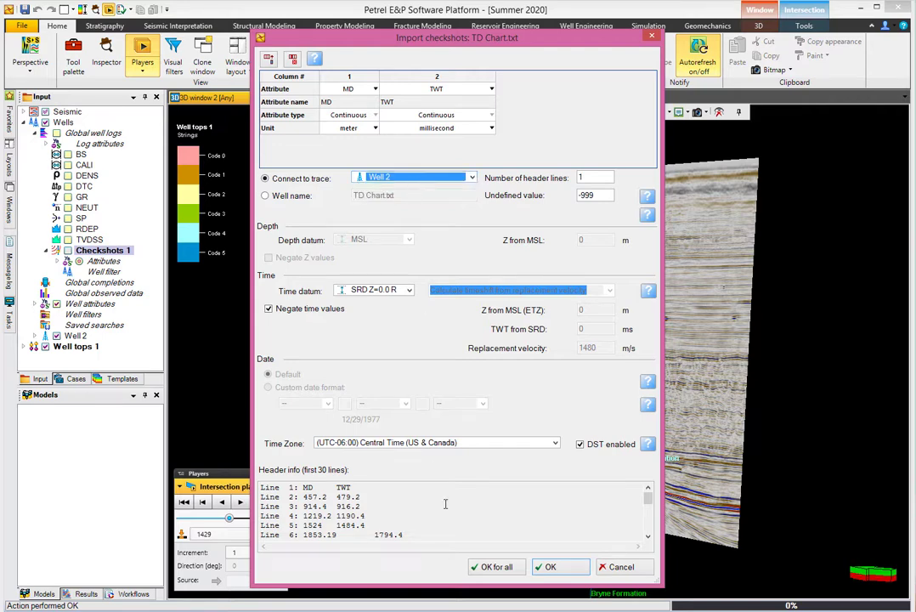
left_click(550, 567)
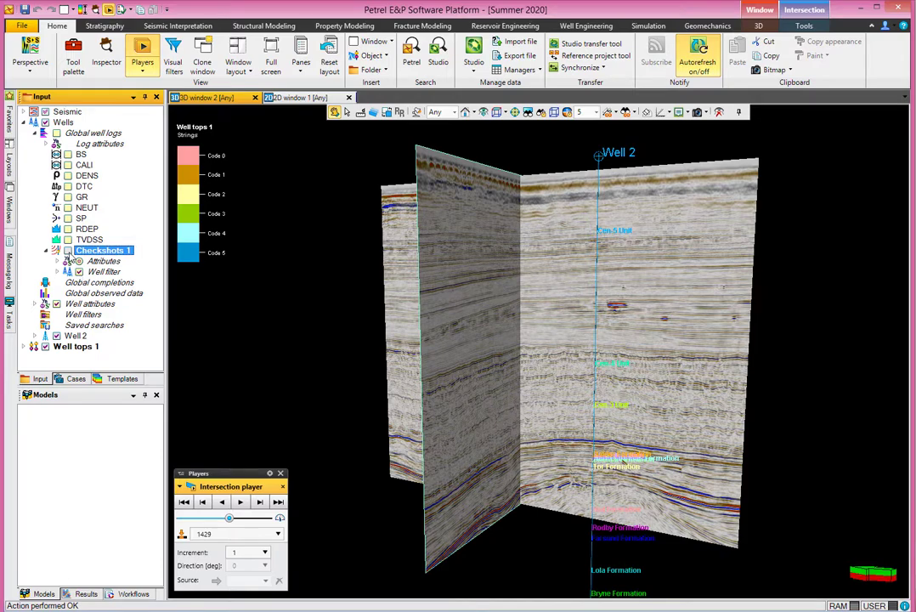
Step: Hide the well tops and seismic, and display Checkshots 1 in the 3D window
left_click(45, 346)
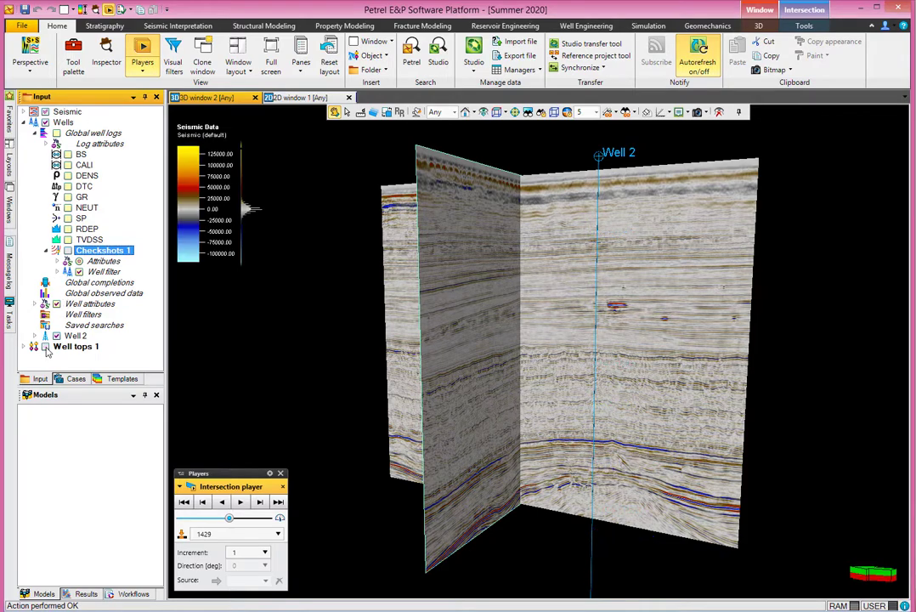
left_click(34, 111)
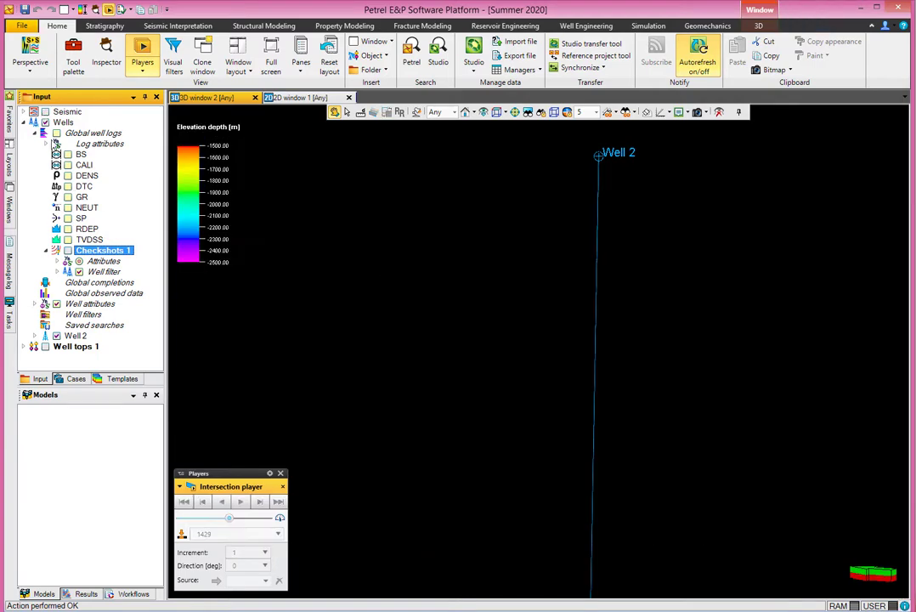
left_click(68, 250)
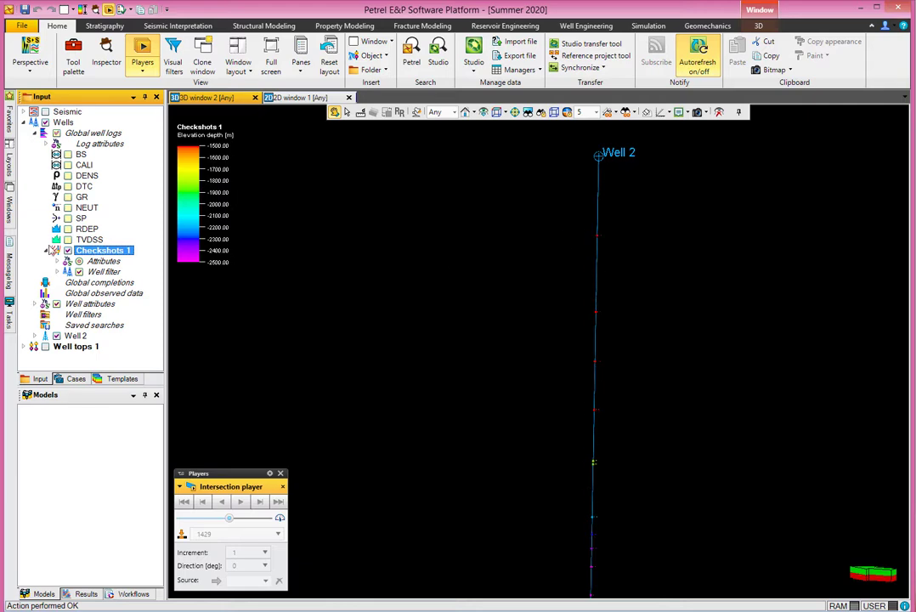
Step: Open the Checkshots 1 settings and set the 3D sphere size to 40, applying it
double_click(101, 253)
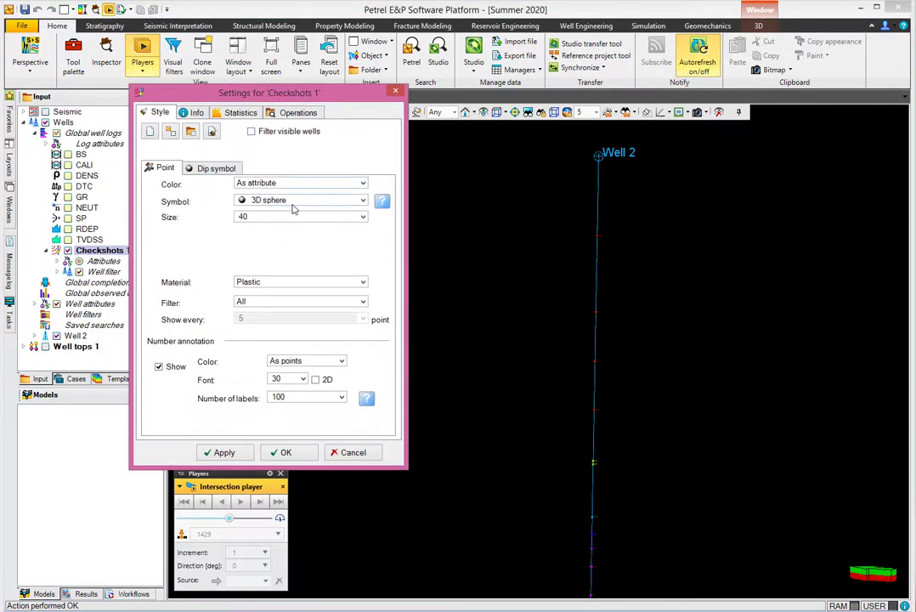
left_click(362, 216)
left_click(338, 362)
left_click(289, 217)
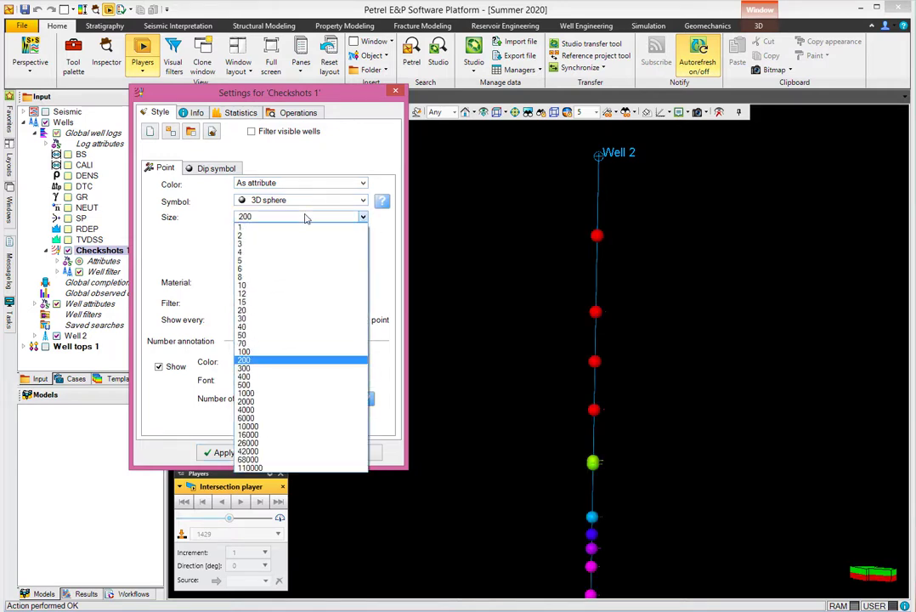
left_click(269, 329)
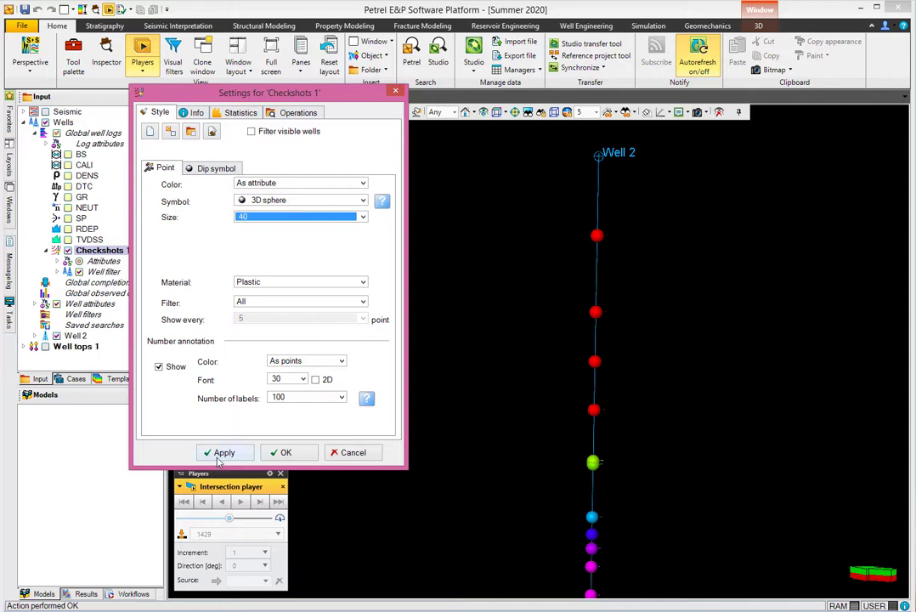
left_click(218, 461)
Step: Show the number annotations as 2D text with font size 20 and apply the settings
left_click(315, 380)
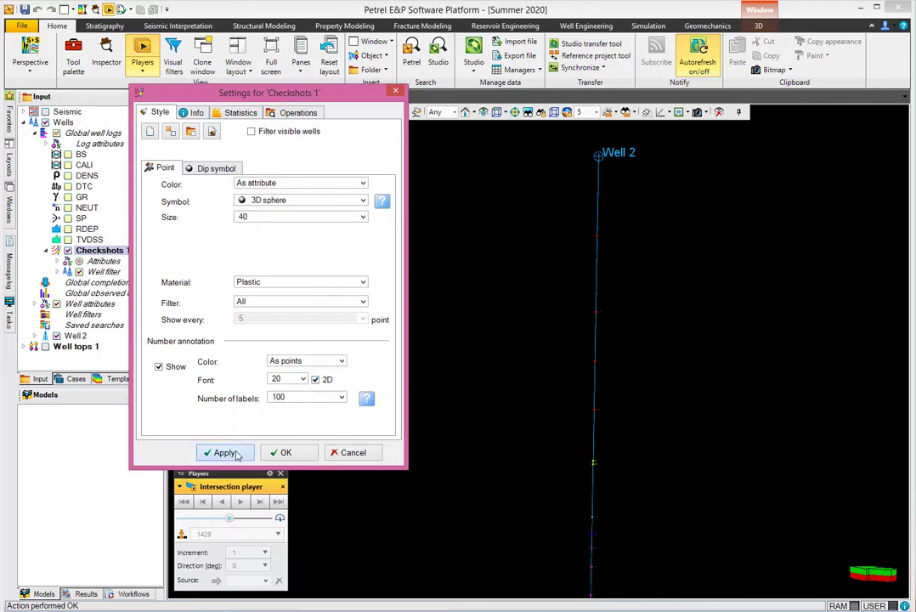
left_click(236, 453)
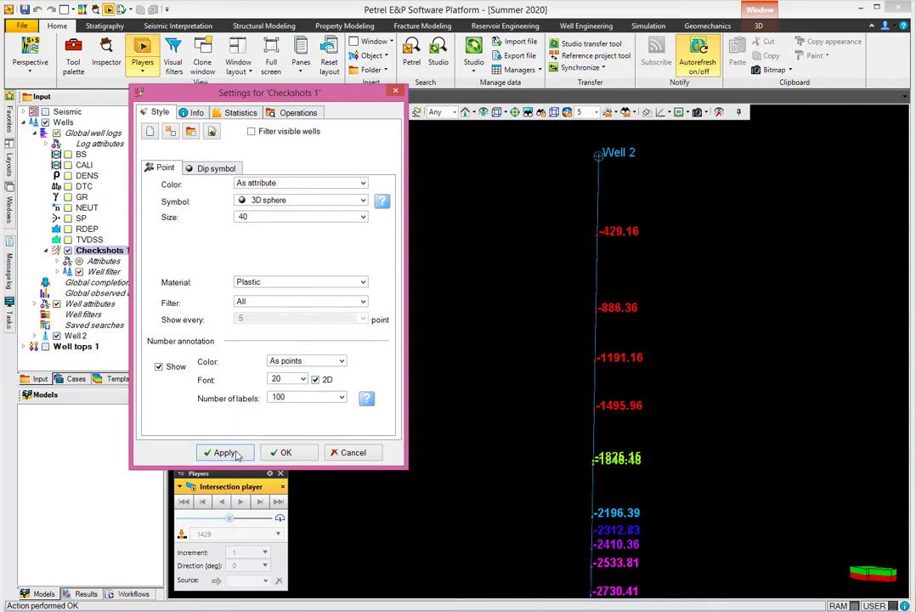
left_click(284, 453)
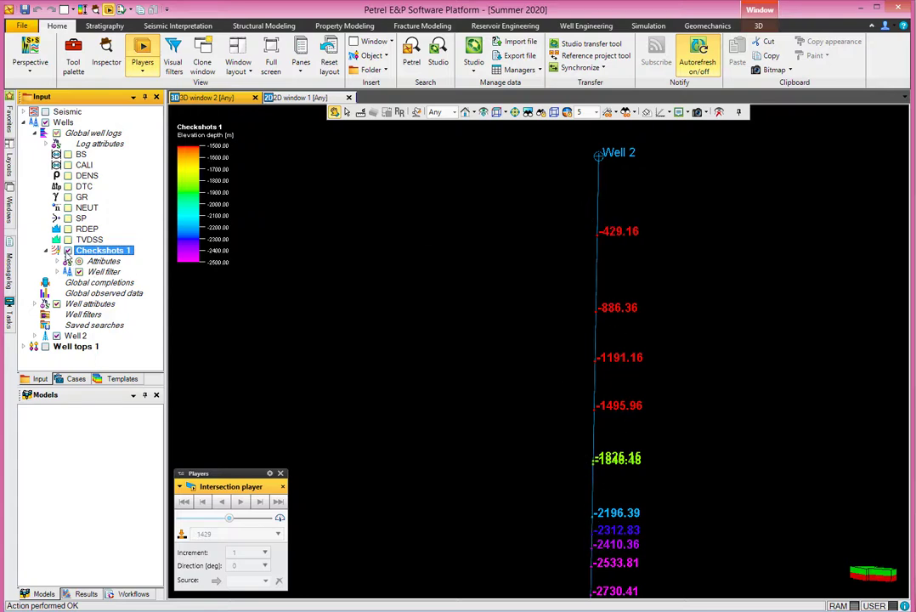
Step: Hide Checkshots 1 and switch the 3D window's domain to TWT
left_click(68, 250)
left_click(46, 250)
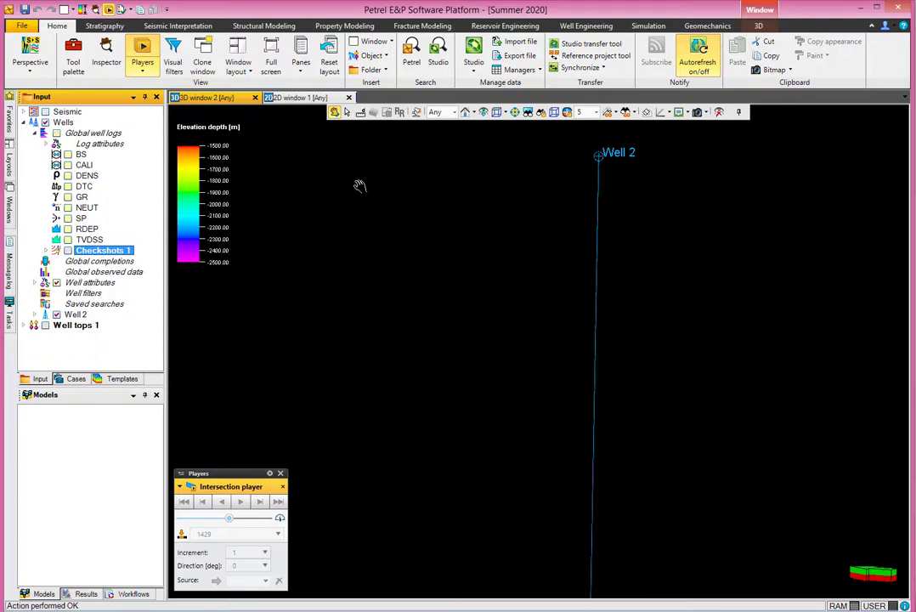
left_click(446, 112)
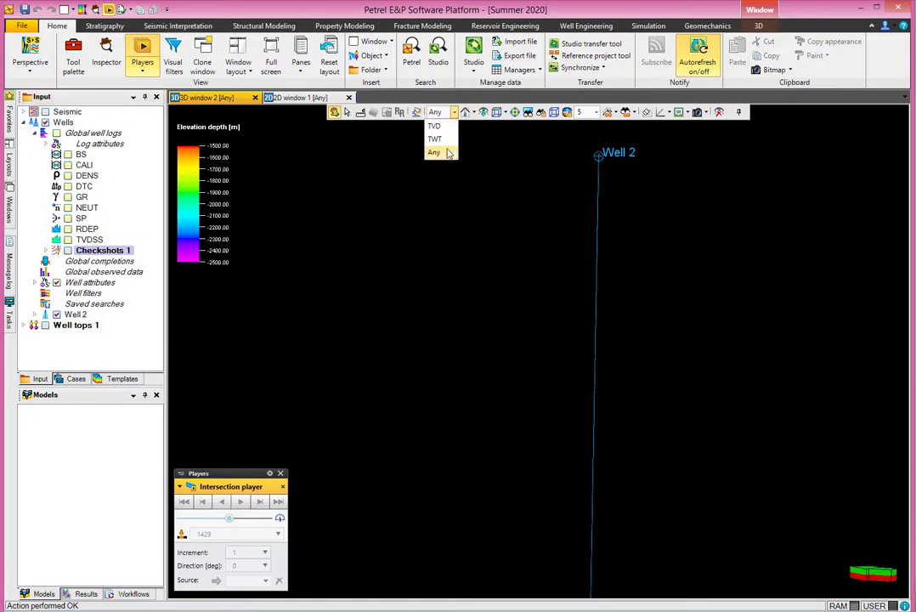
left_click(435, 139)
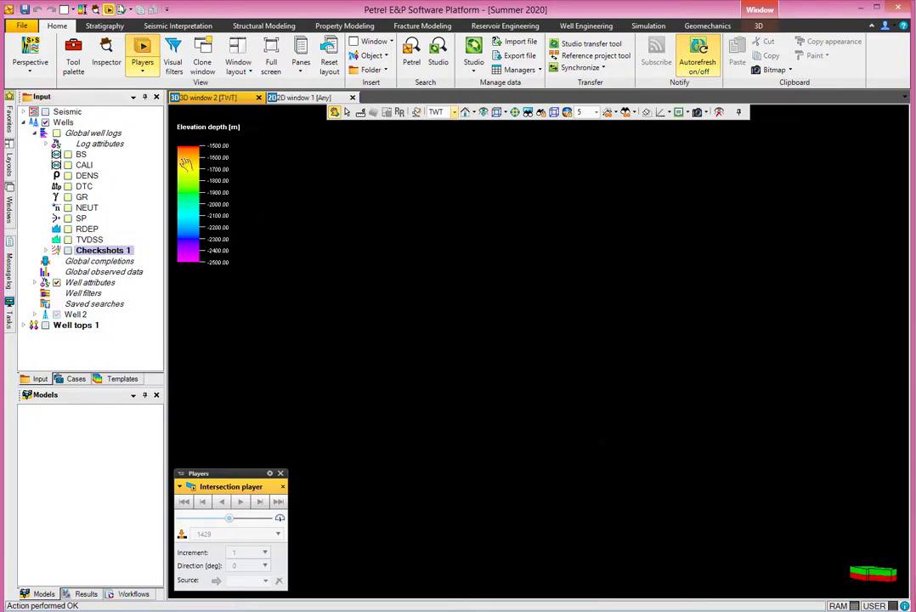
Step: Display the seismic inline 1572, crossline 1429 and the Z=-2272.00 time slice in the 3D window
left_click(46, 112)
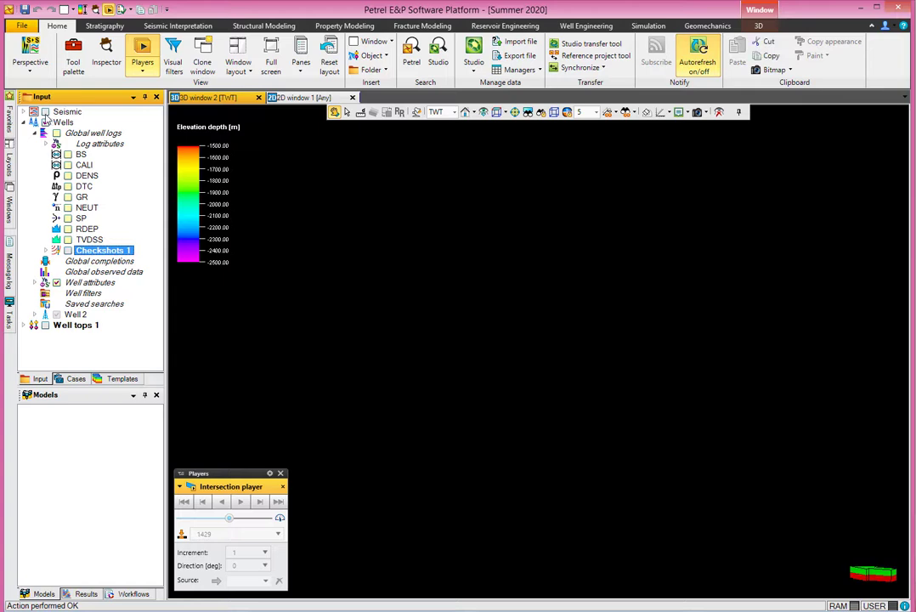
left_click(23, 111)
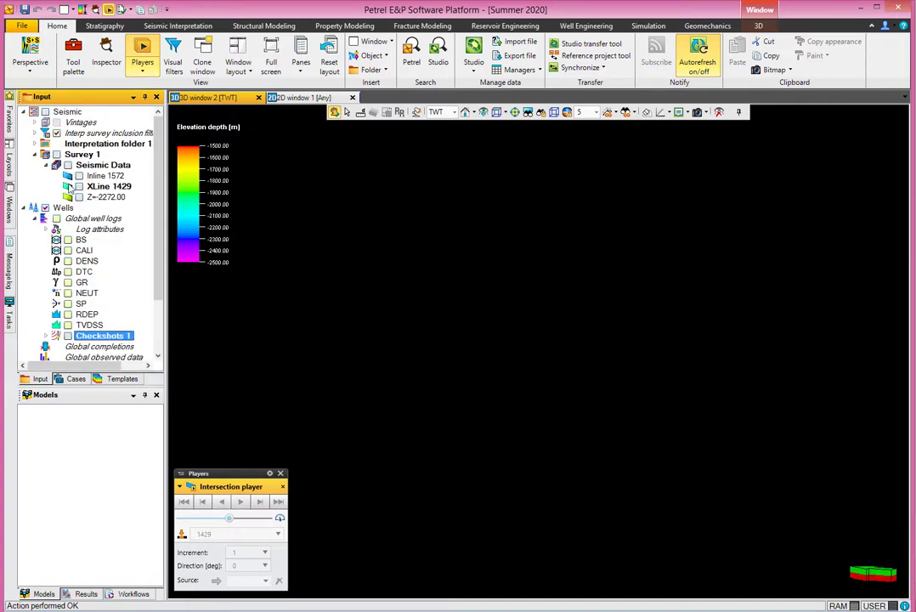
left_click(75, 178)
left_click(78, 186)
left_click(79, 197)
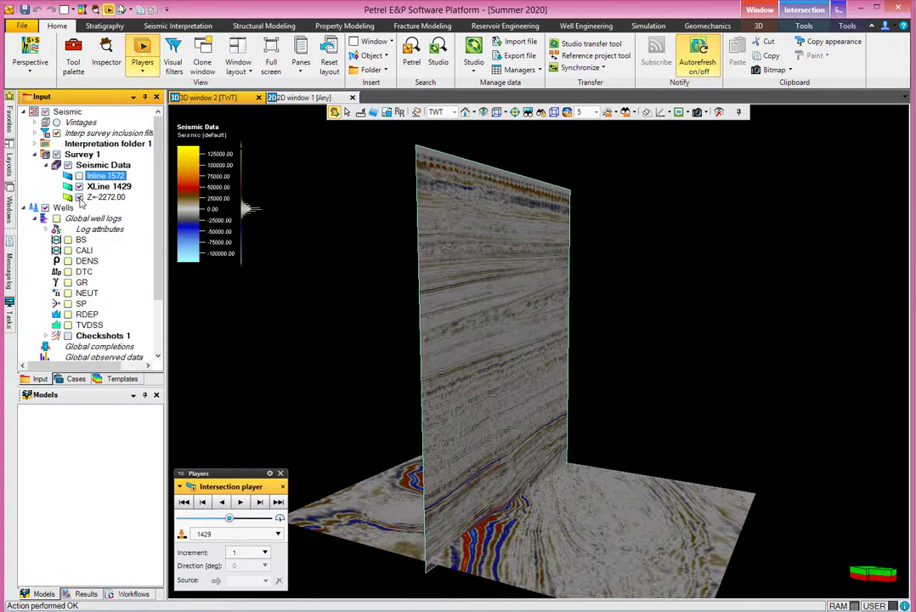
left_click(79, 176)
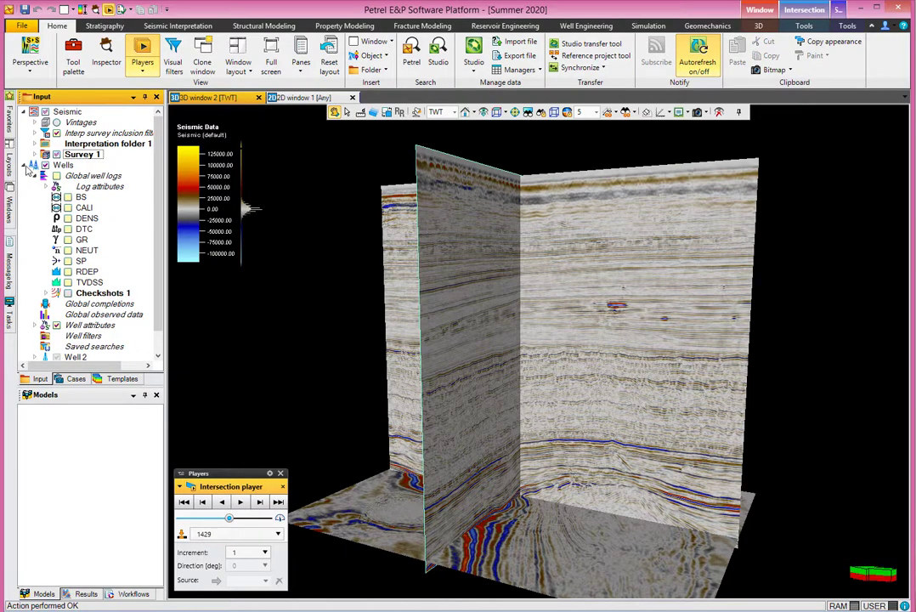
Step: Display Well tops 1 in the 3D window alongside the seismic
left_click(34, 166)
left_click(45, 176)
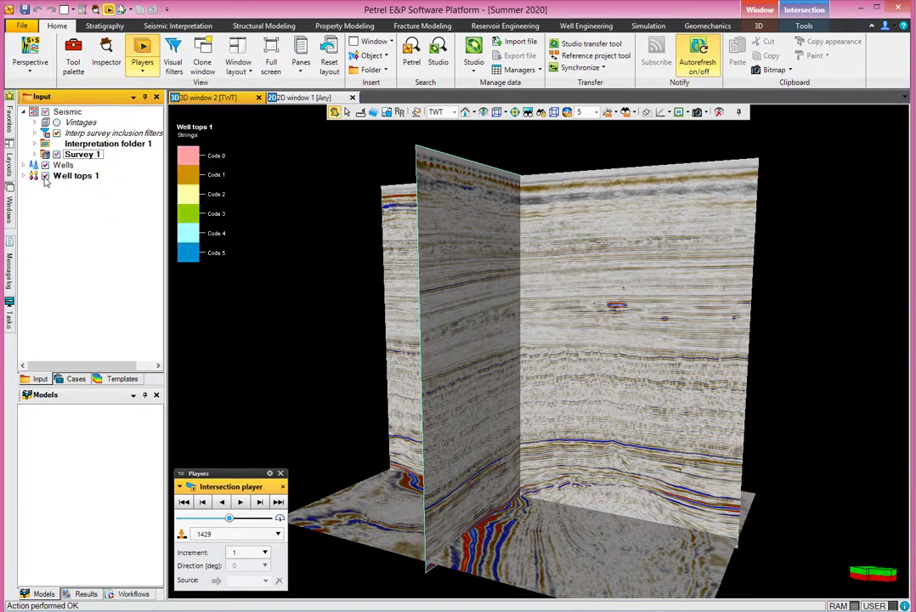
left_click(24, 175)
left_click(25, 175)
Step: Switch the 3D window's domain to TVD and back to TWT
left_click(439, 112)
left_click(434, 125)
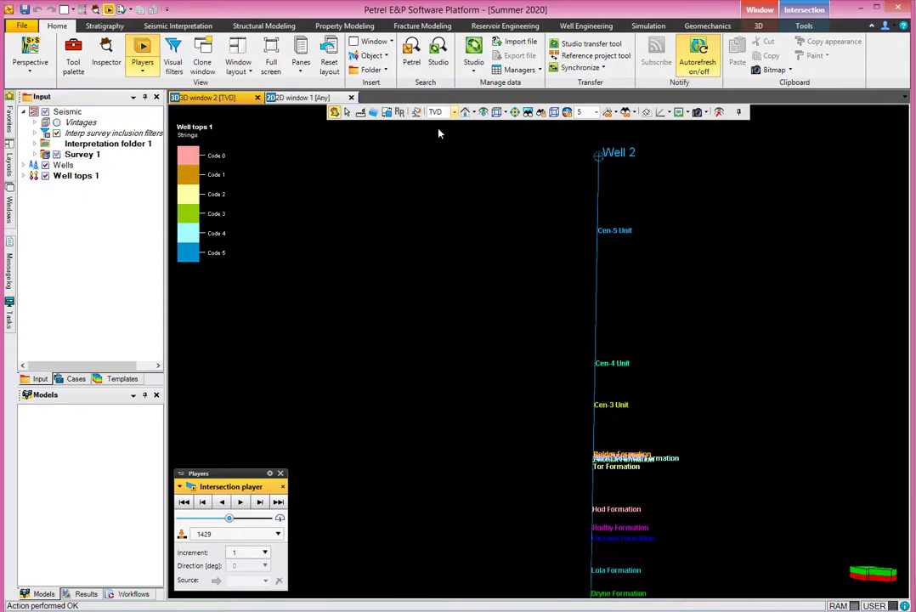
left_click(437, 112)
left_click(435, 139)
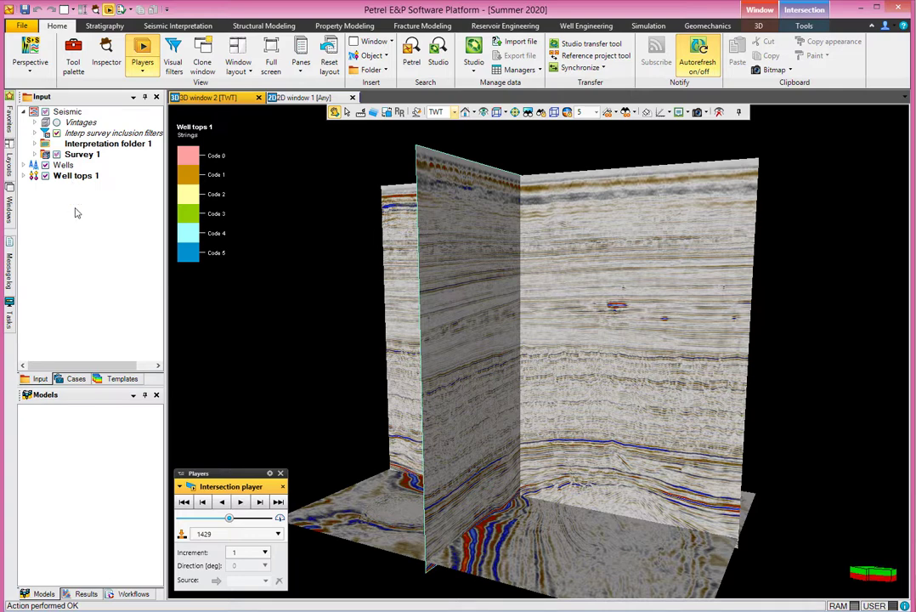
Step: In the Wells settings Time tab, select Checkshots 1 as the velocity function for all wells, run it and close the dialog
double_click(62, 169)
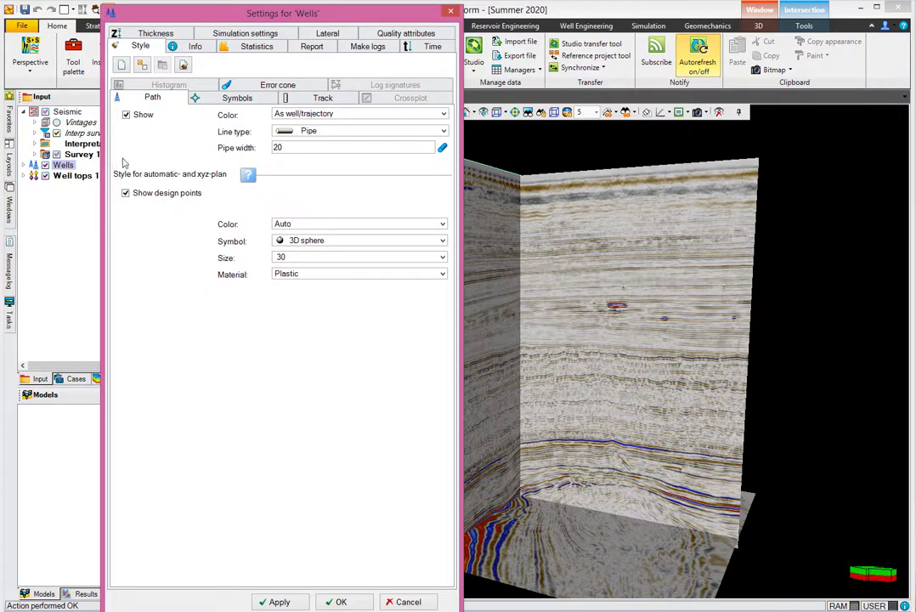
left_click(430, 46)
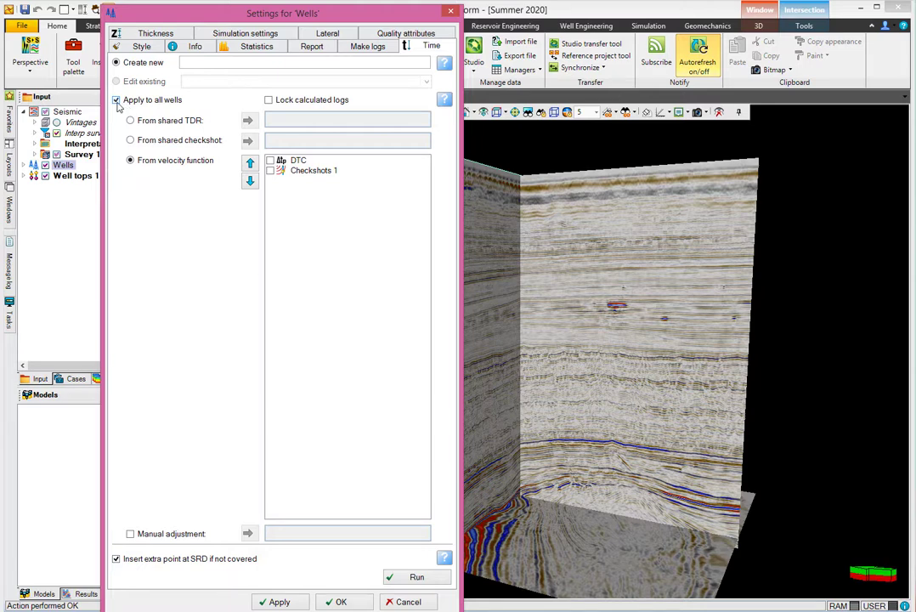
left_click(270, 171)
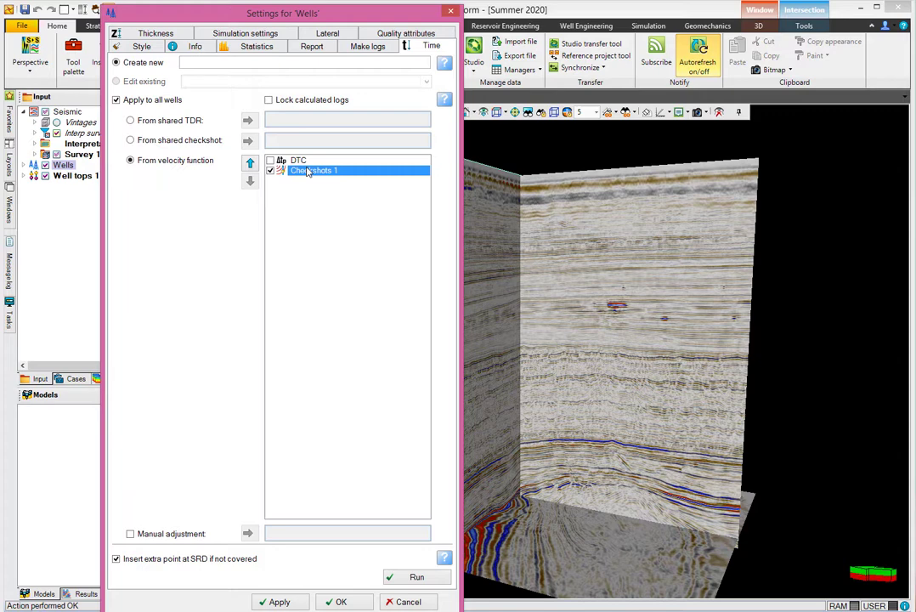
left_click(404, 580)
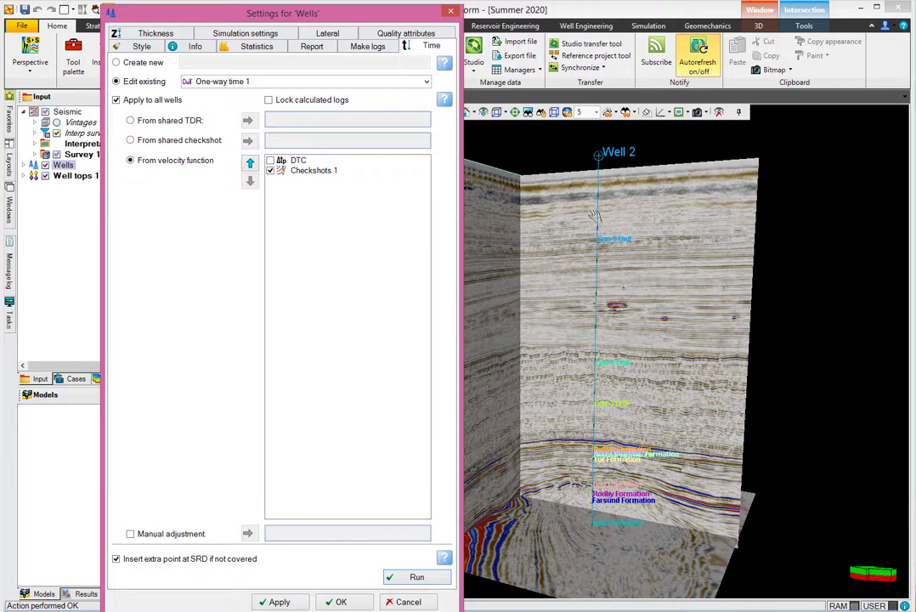
mouse_move(306, 10)
left_mouse_down()
mouse_move(299, 23)
mouse_move(277, 22)
mouse_move(308, 22)
left_mouse_up()
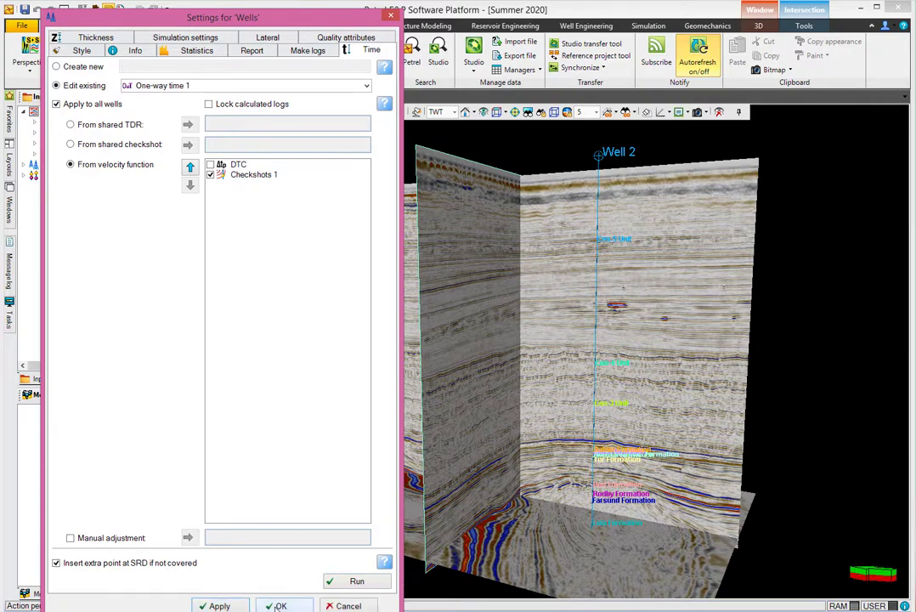
left_click(280, 606)
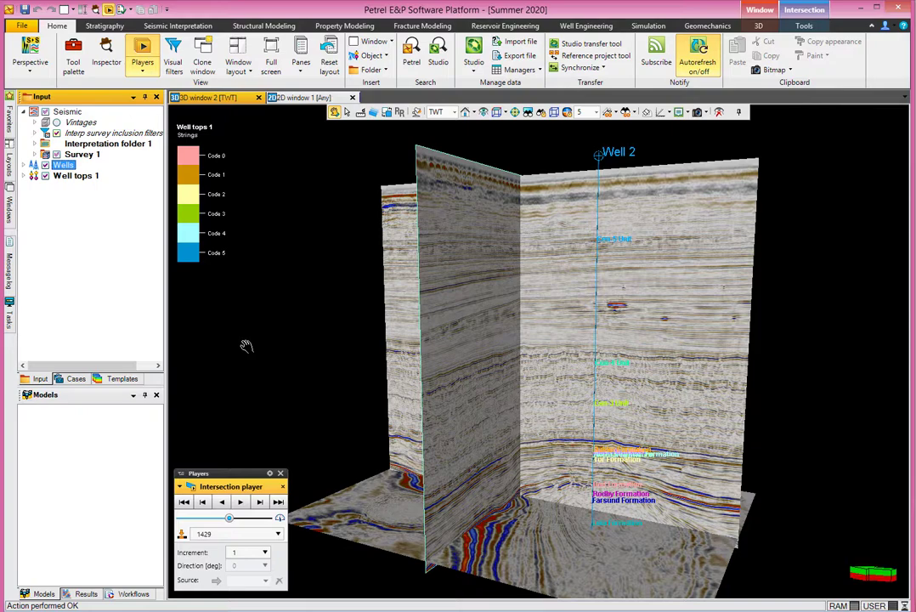
Step: Compare Well 2 and the seismic by switching the 3D window between the TVD and TWT domains
left_click_drag(557, 236, 663, 248)
scroll(494, 393, "down", 5)
left_click_drag(453, 397, 367, 313)
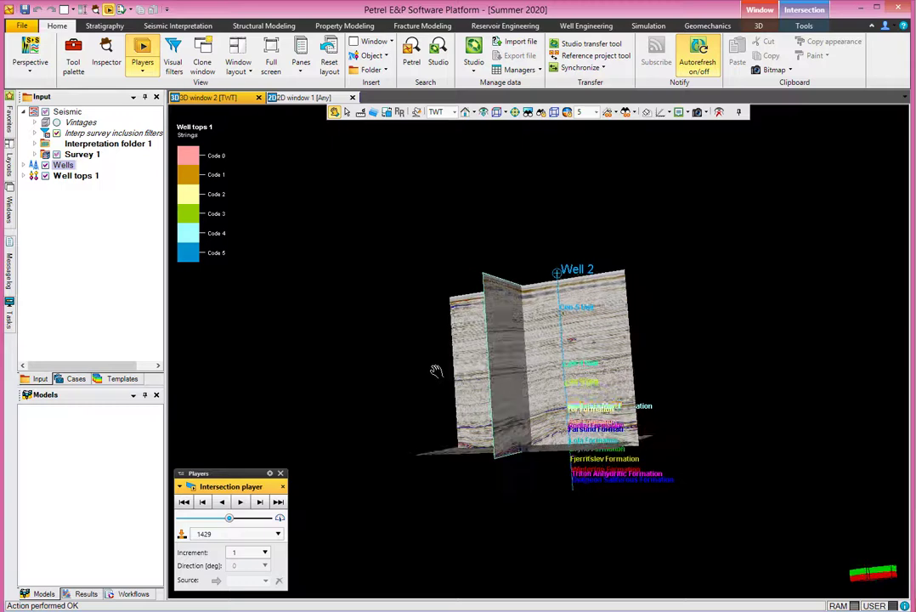
left_click(453, 112)
left_click(440, 135)
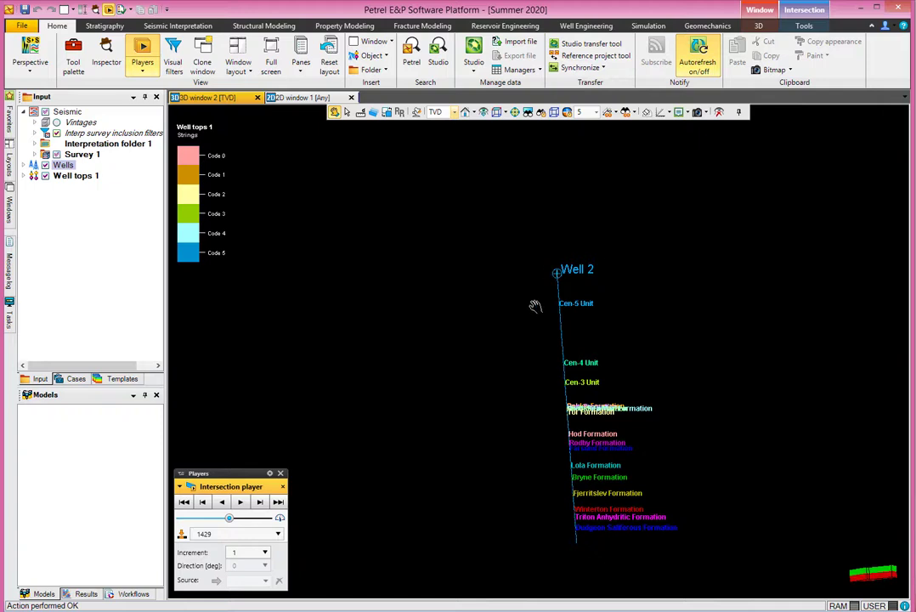
left_click_drag(529, 319, 515, 253)
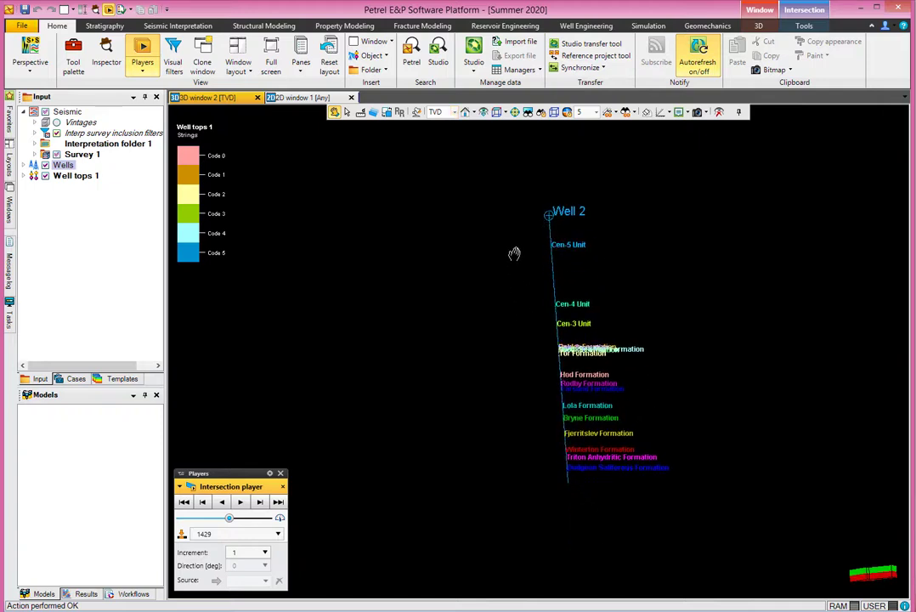
left_click(450, 112)
left_click(436, 125)
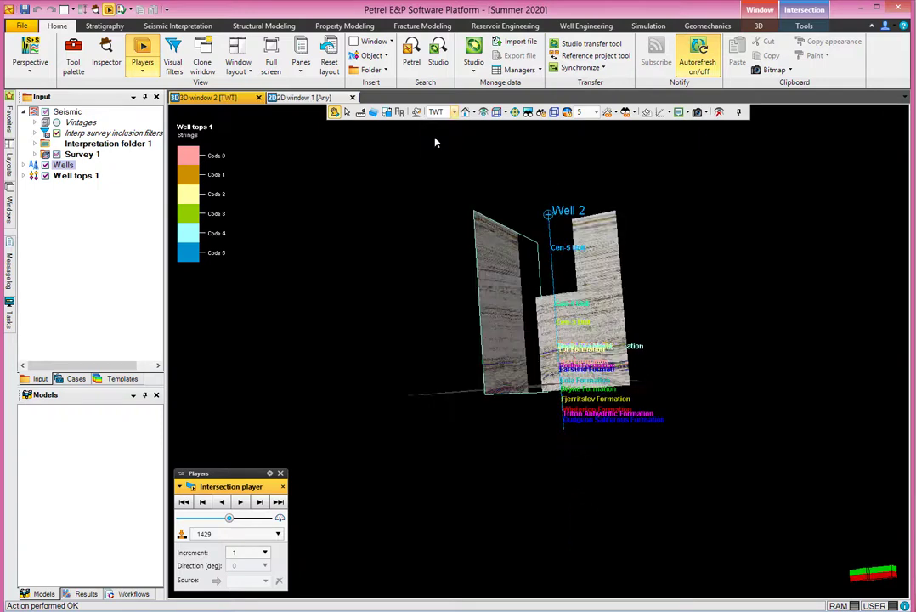
left_click(437, 112)
left_click(439, 127)
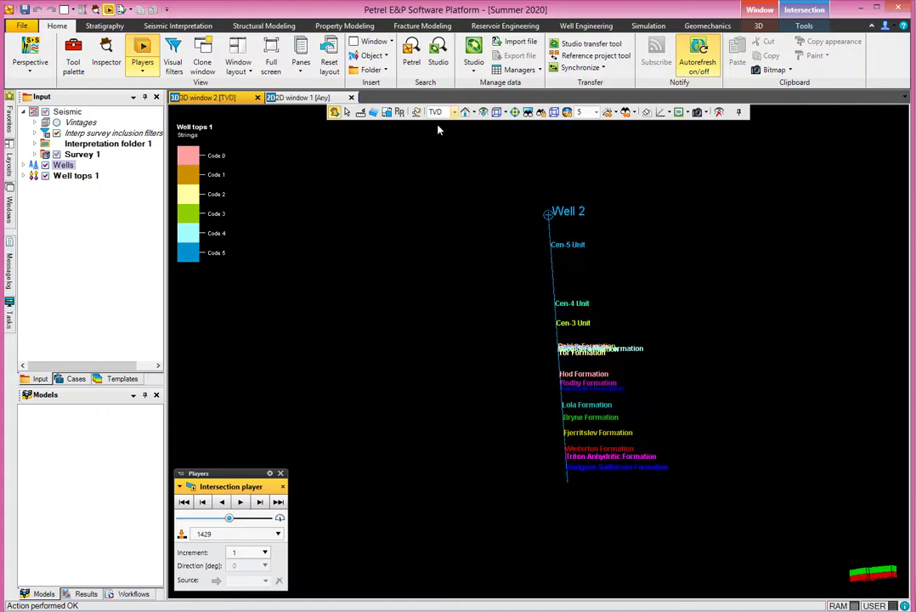
left_click(436, 112)
left_click(439, 140)
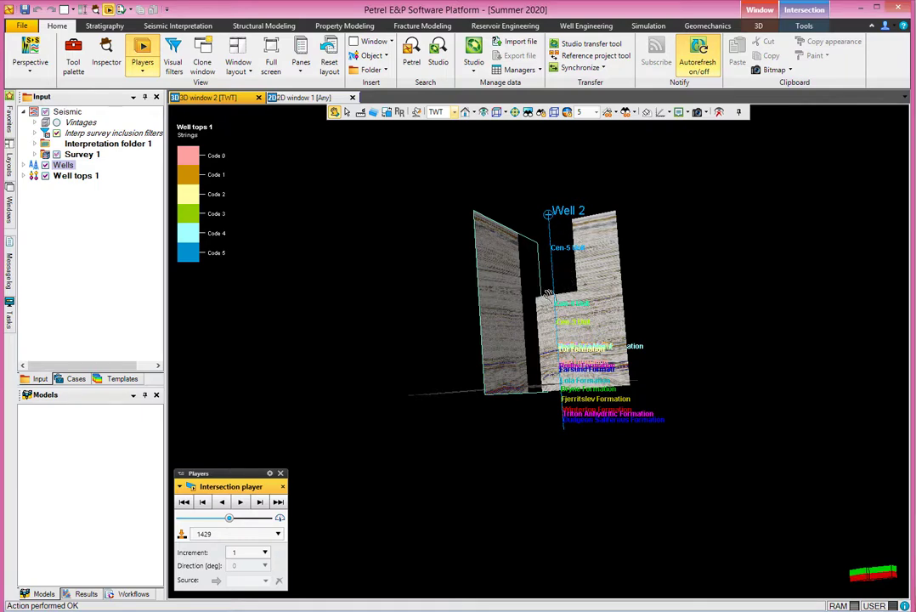
Step: Orbit and zoom the 3D view to examine Well 2 and its tops against the seismic in TWT
left_click_drag(548, 293, 553, 370)
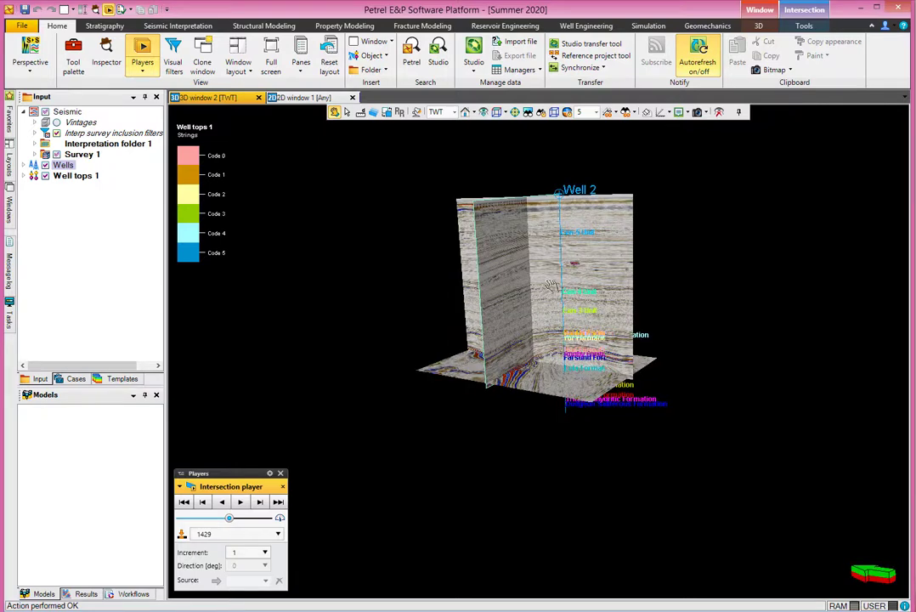
left_click_drag(549, 287, 556, 421)
scroll(544, 290, "up", 4)
scroll(557, 422, "up", 3)
scroll(557, 421, "down", 3)
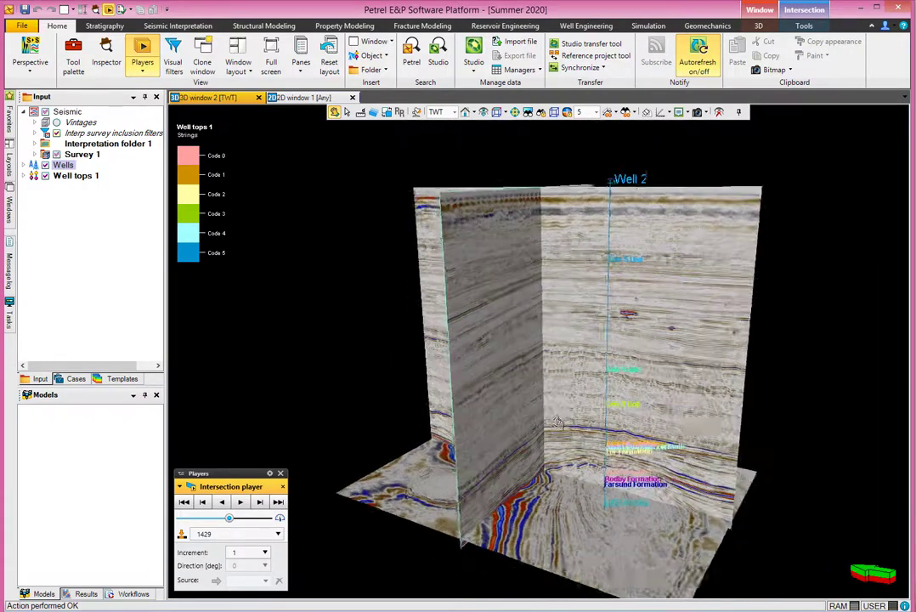